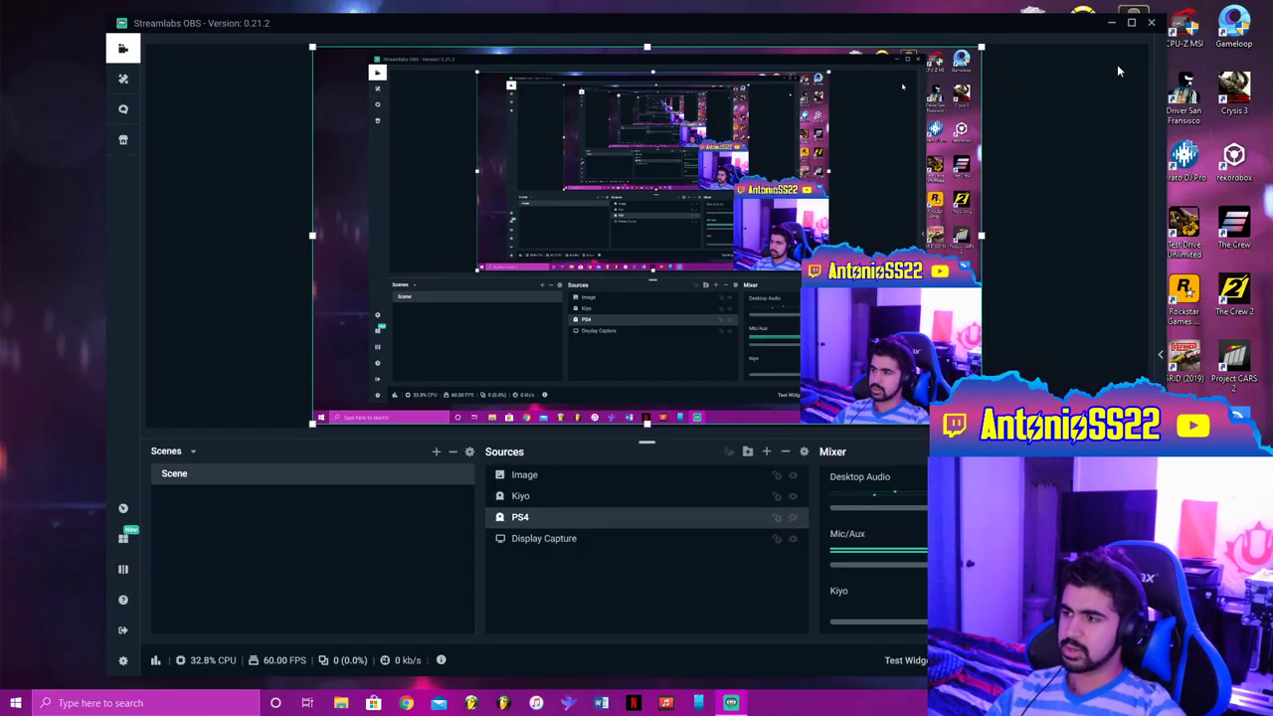
Step: Minimize Streamlabs OBS, launch PS4 Remote Play and open its settings
{"action": "left_click", "coordinate": [1112, 30]}
{"action": "double_click", "coordinate": [1134, 360]}
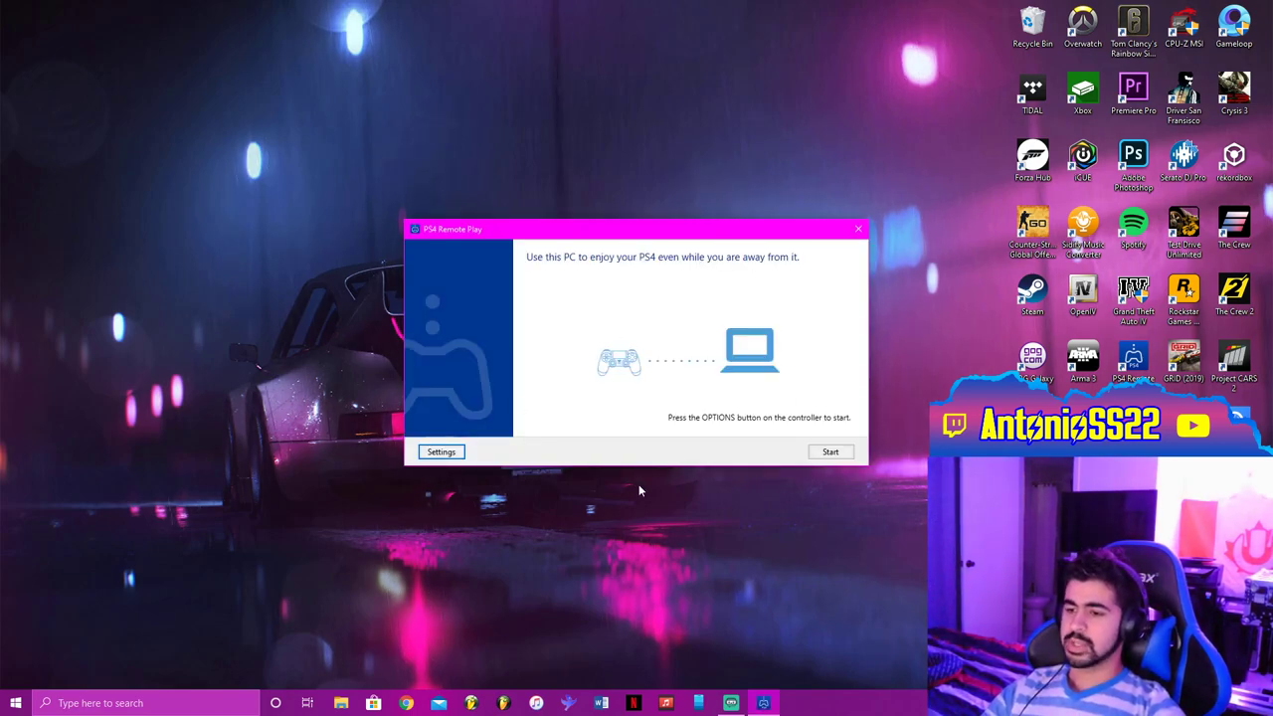
{"action": "left_click", "coordinate": [442, 453]}
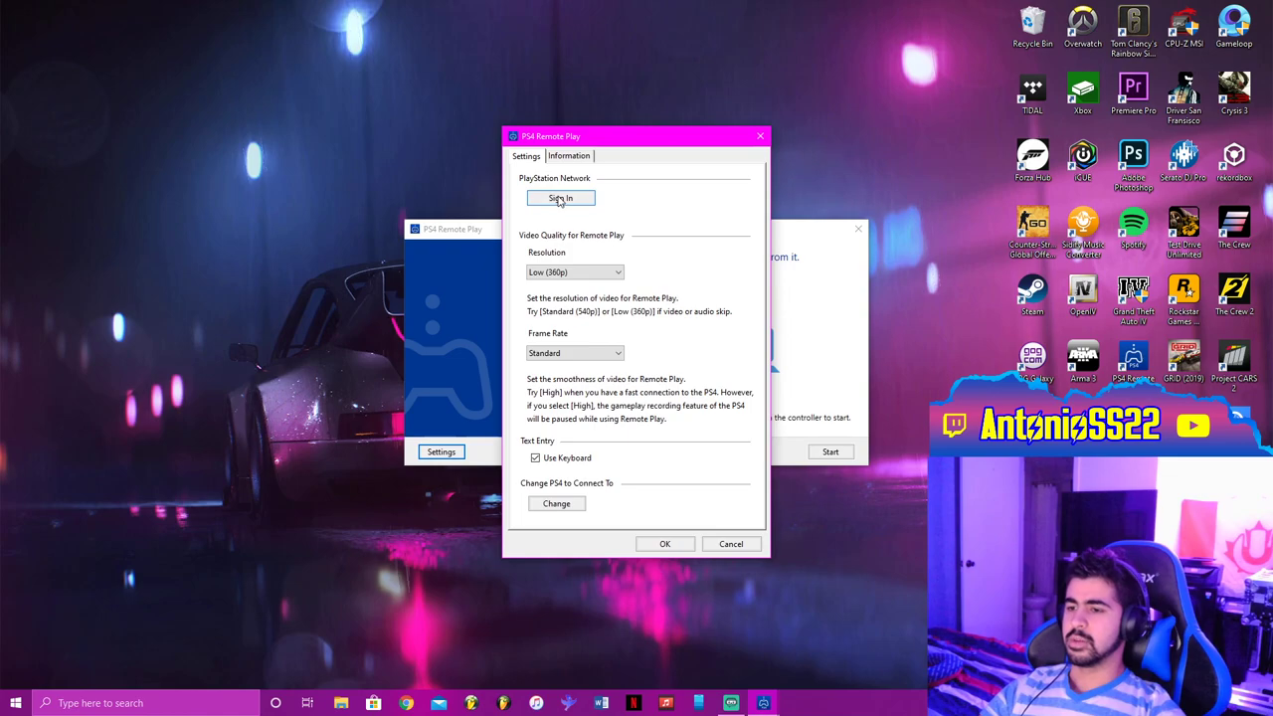
Step: Keep the Remote Play video quality at Low (360p) resolution with Standard frame rate and accept the settings
{"action": "left_click", "coordinate": [595, 282]}
{"action": "left_click", "coordinate": [595, 281]}
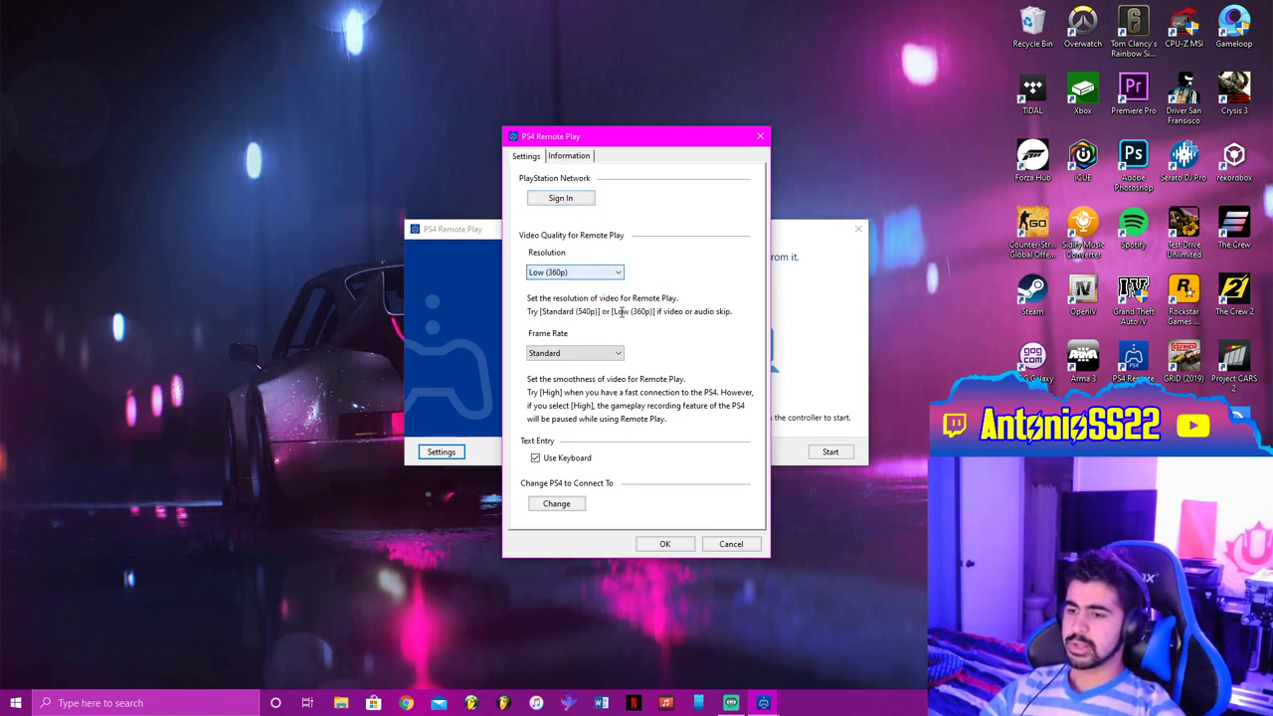
{"action": "left_click", "coordinate": [575, 353]}
{"action": "left_click", "coordinate": [575, 364]}
{"action": "left_click", "coordinate": [587, 276]}
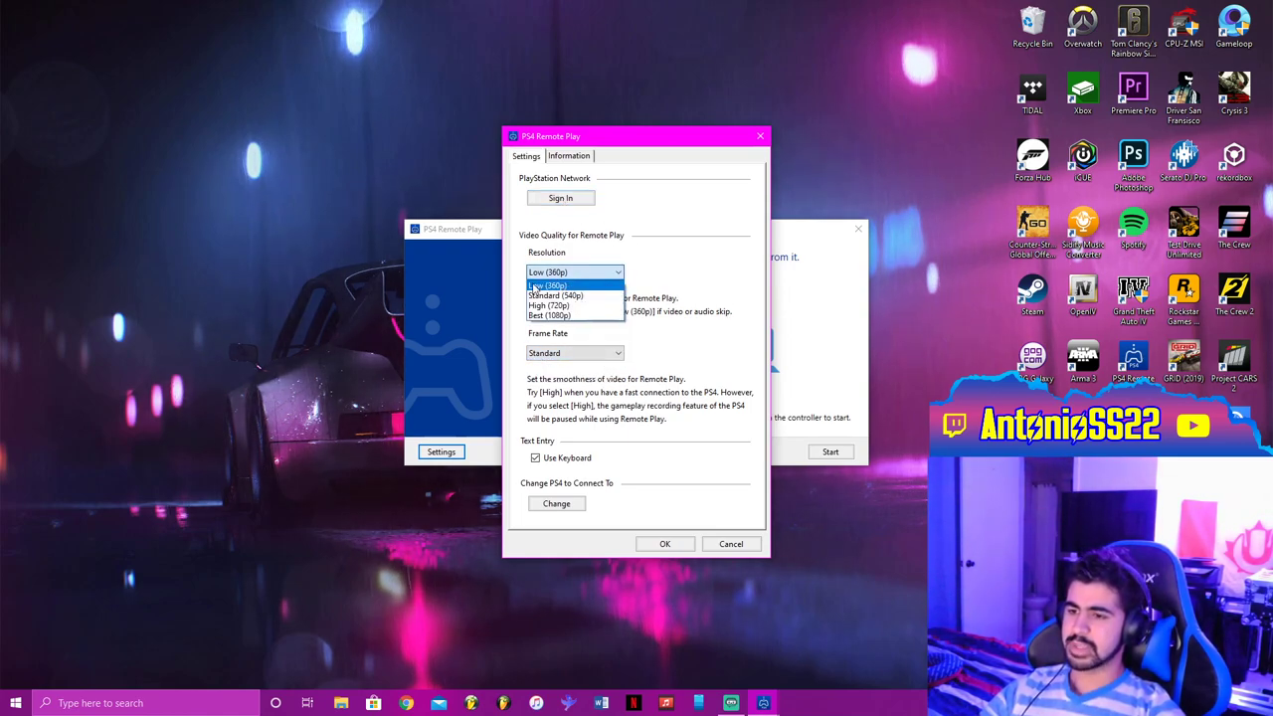
{"action": "left_click", "coordinate": [569, 278]}
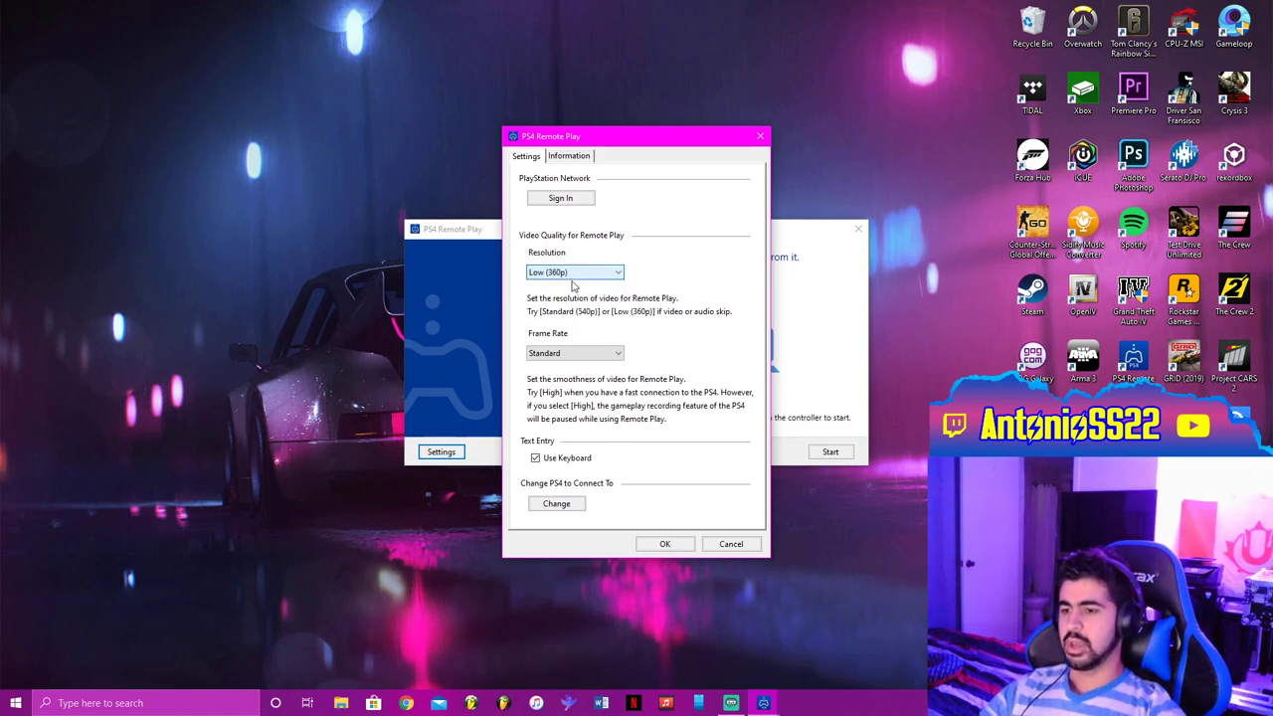
{"action": "left_click", "coordinate": [575, 353]}
{"action": "left_click", "coordinate": [575, 364]}
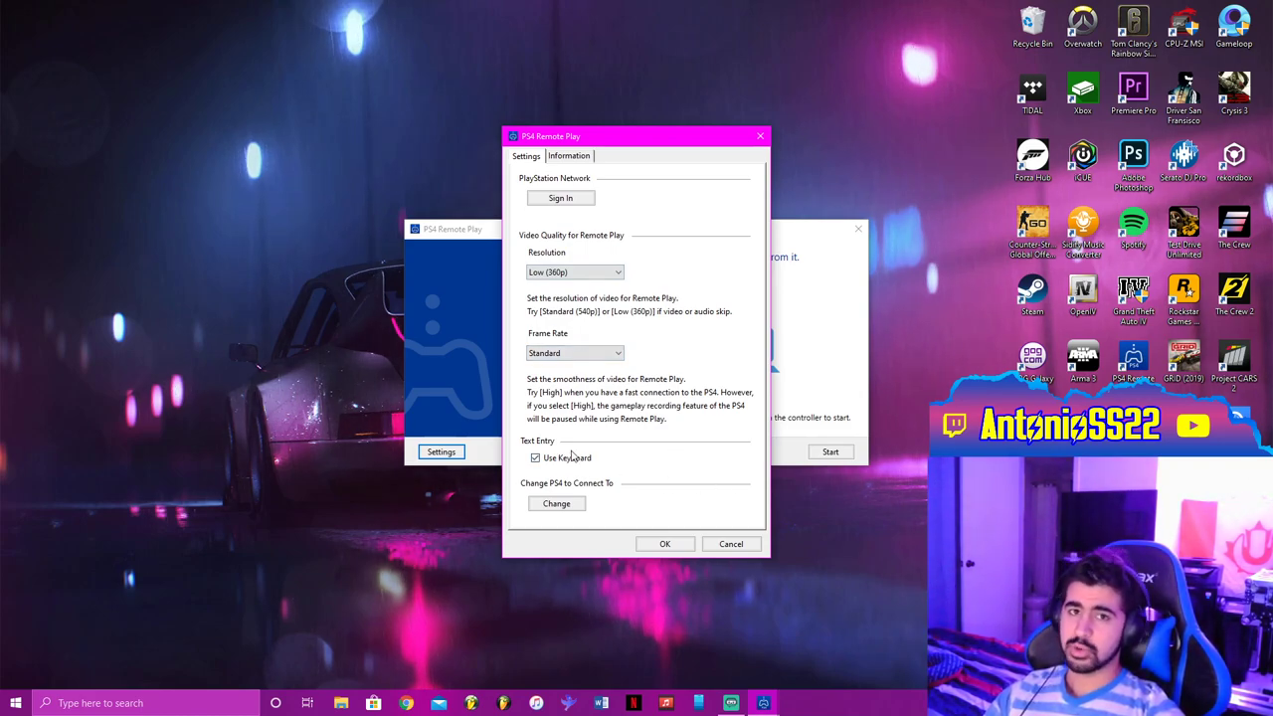
{"action": "left_click", "coordinate": [665, 544]}
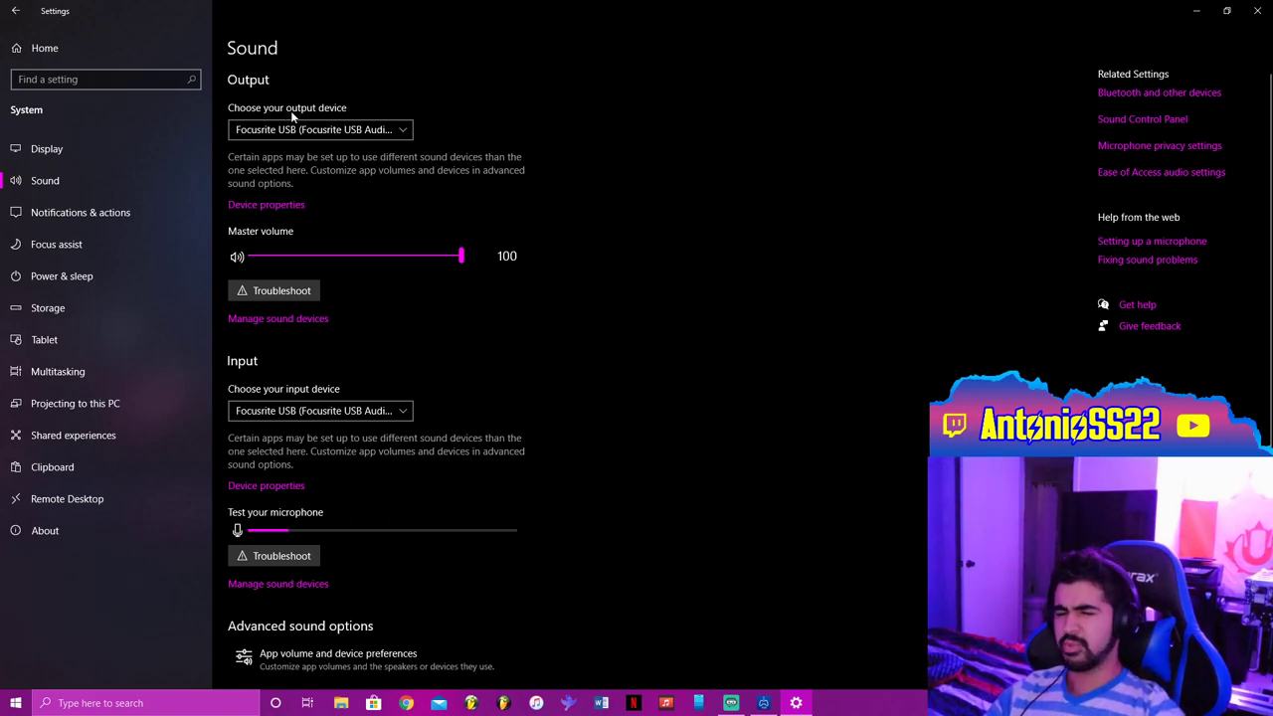
Step: Check the available input devices in the Windows Sound settings, keep Focusrite USB selected and close the settings
{"action": "left_click", "coordinate": [328, 415]}
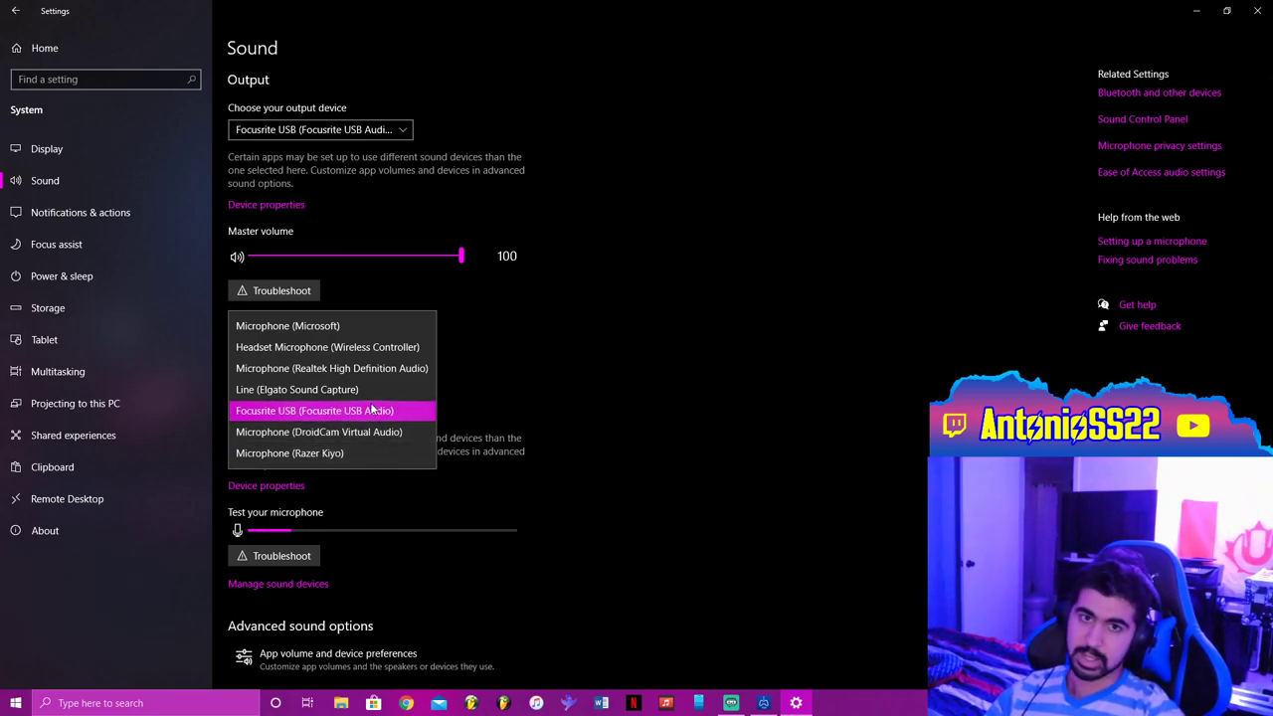
{"action": "left_click", "coordinate": [617, 392]}
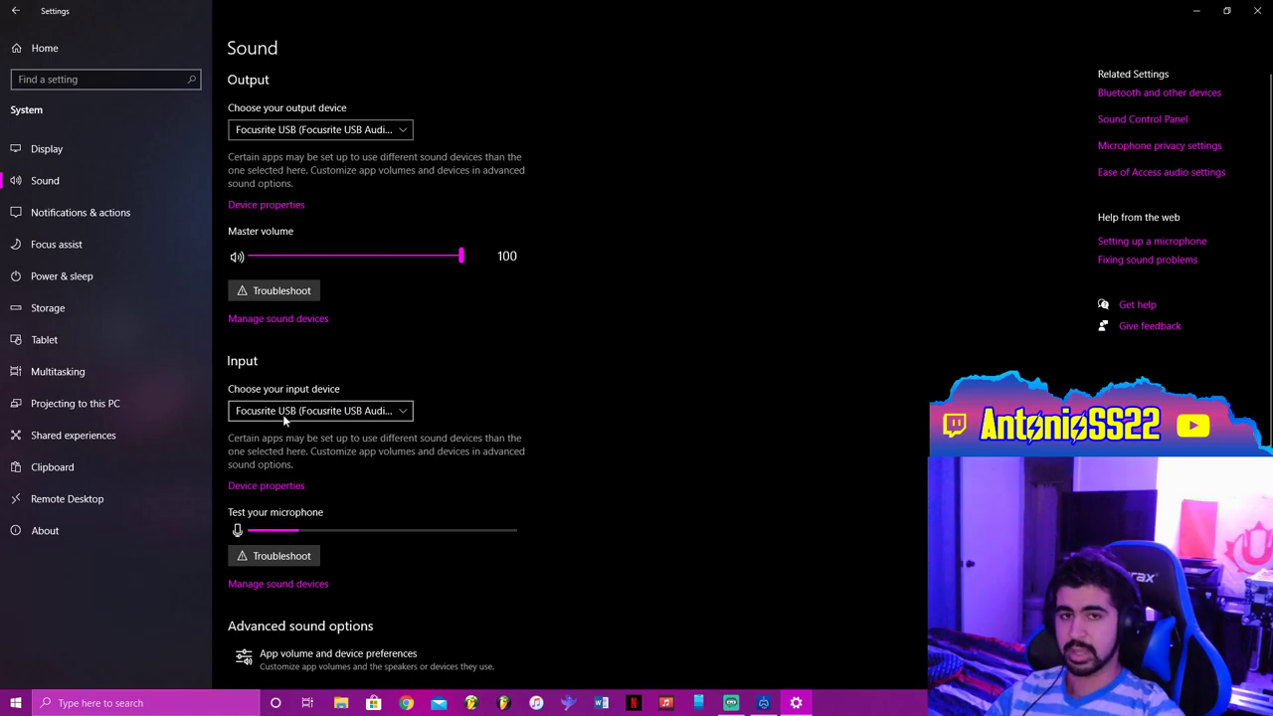
{"action": "left_click", "coordinate": [1257, 10]}
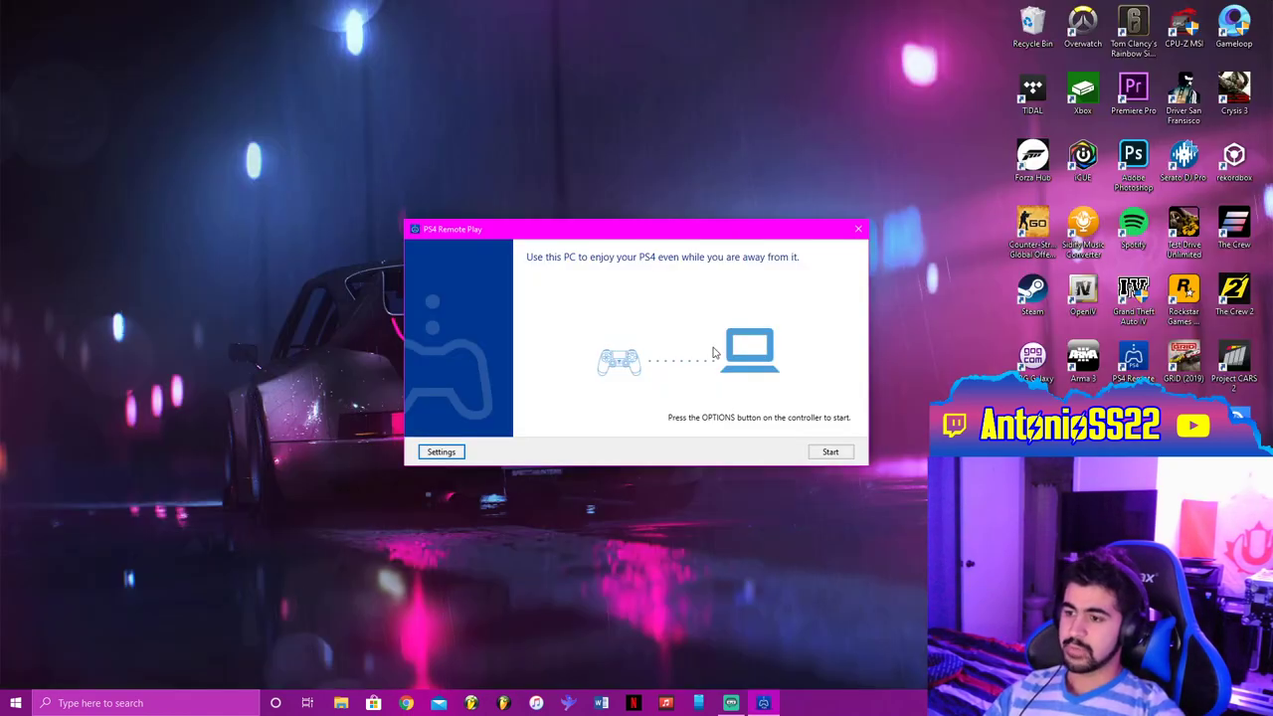
Step: Start the Remote Play connection to the PS4 and return to the captured console screen
{"action": "key", "text": "Return"}
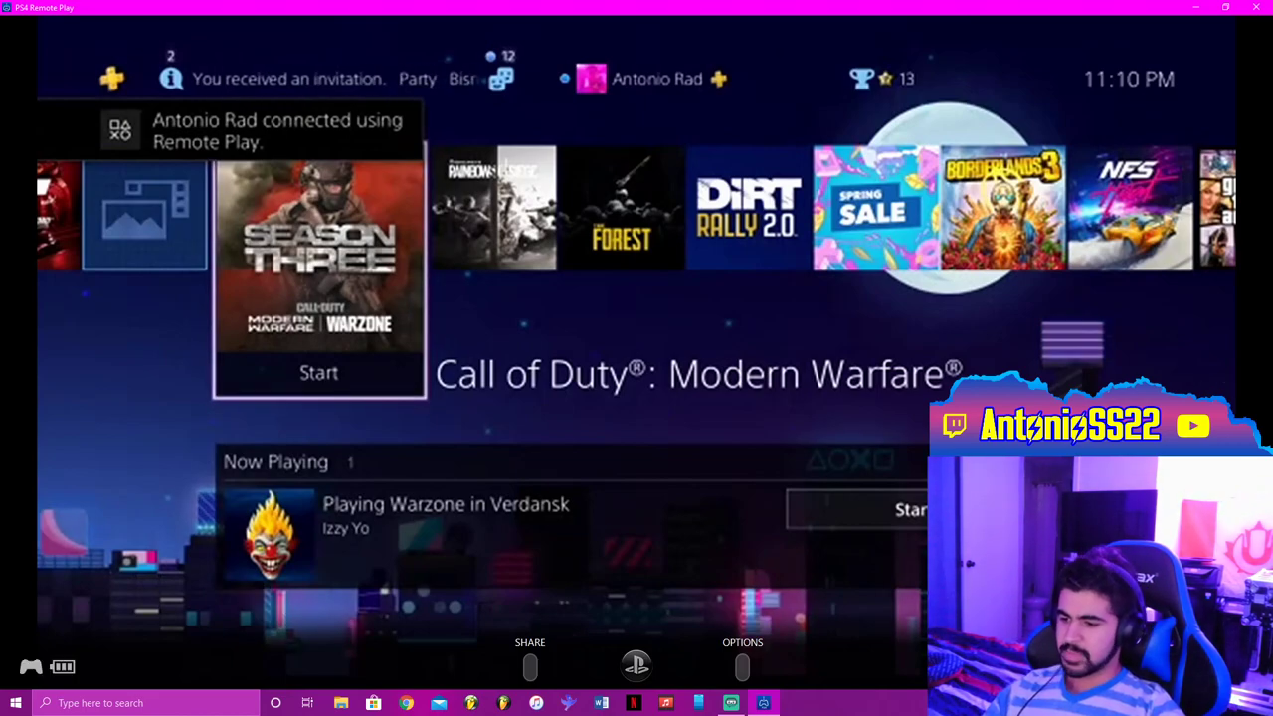
{"action": "left_click", "coordinate": [763, 703]}
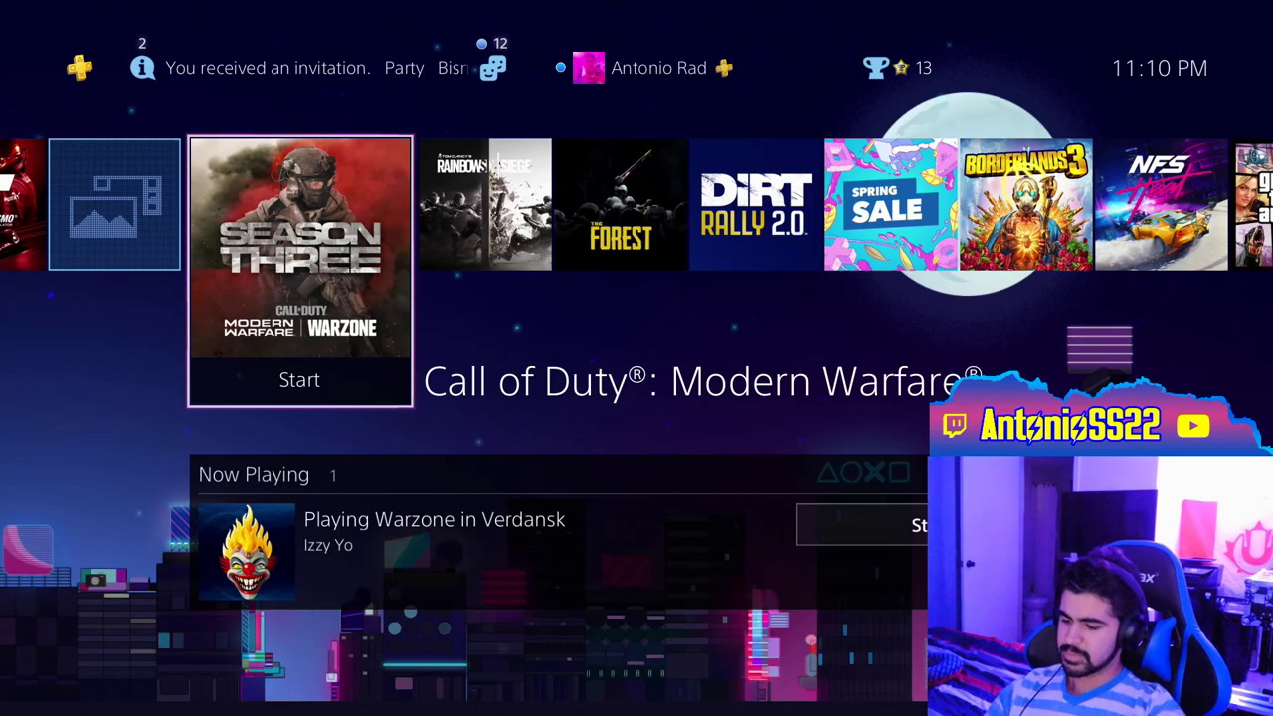
Step: Create a public party on the PS4 with a limit of 16 players
{"action": "key", "text": "Right"}
{"action": "key", "text": "Up"}
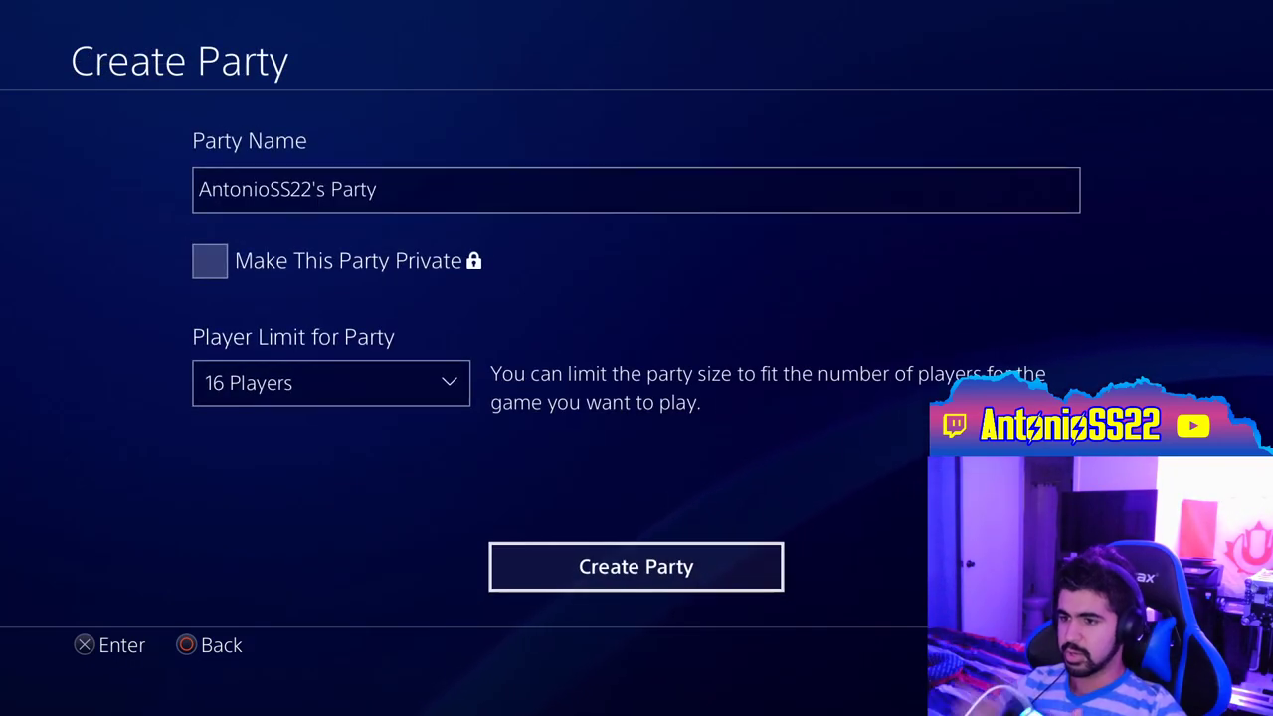
{"action": "key", "text": "Return"}
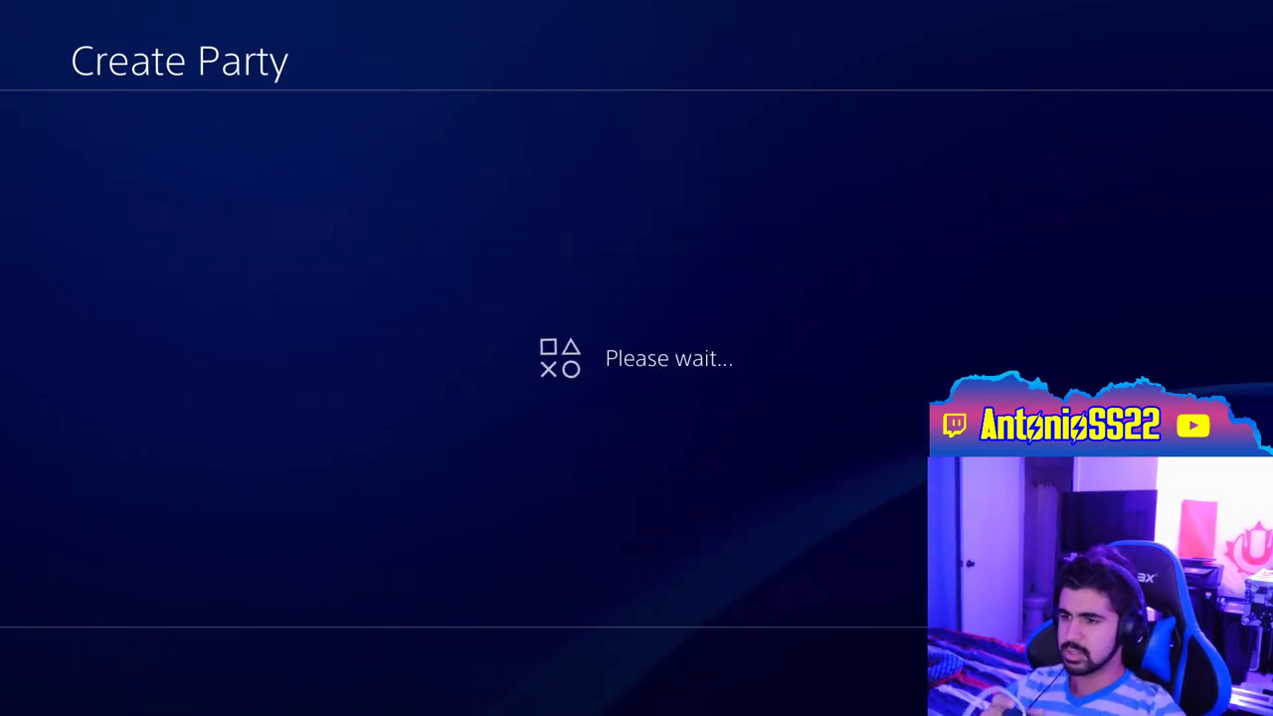
Step: Open the party's settings and look through the options down to Chat Audio
{"action": "key", "text": "Down"}
{"action": "key", "text": "Down"}
{"action": "key", "text": "Down"}
{"action": "key", "text": "Down"}
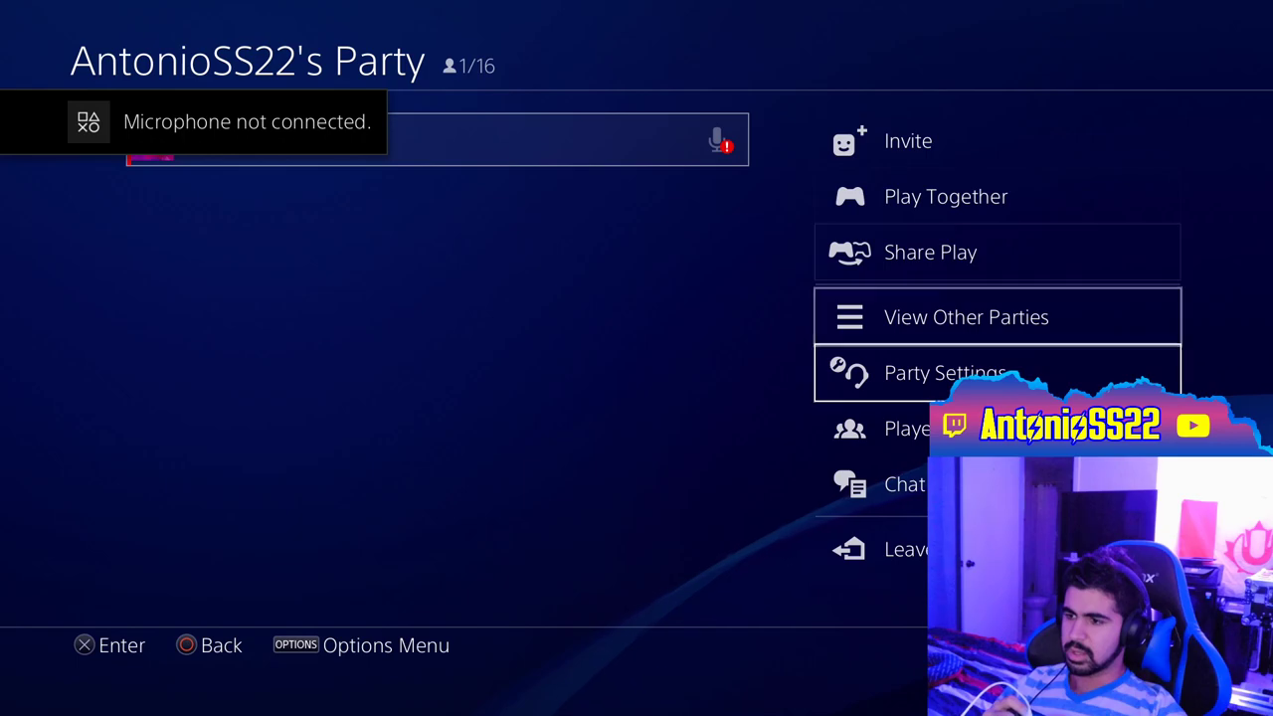
{"action": "key", "text": "Return"}
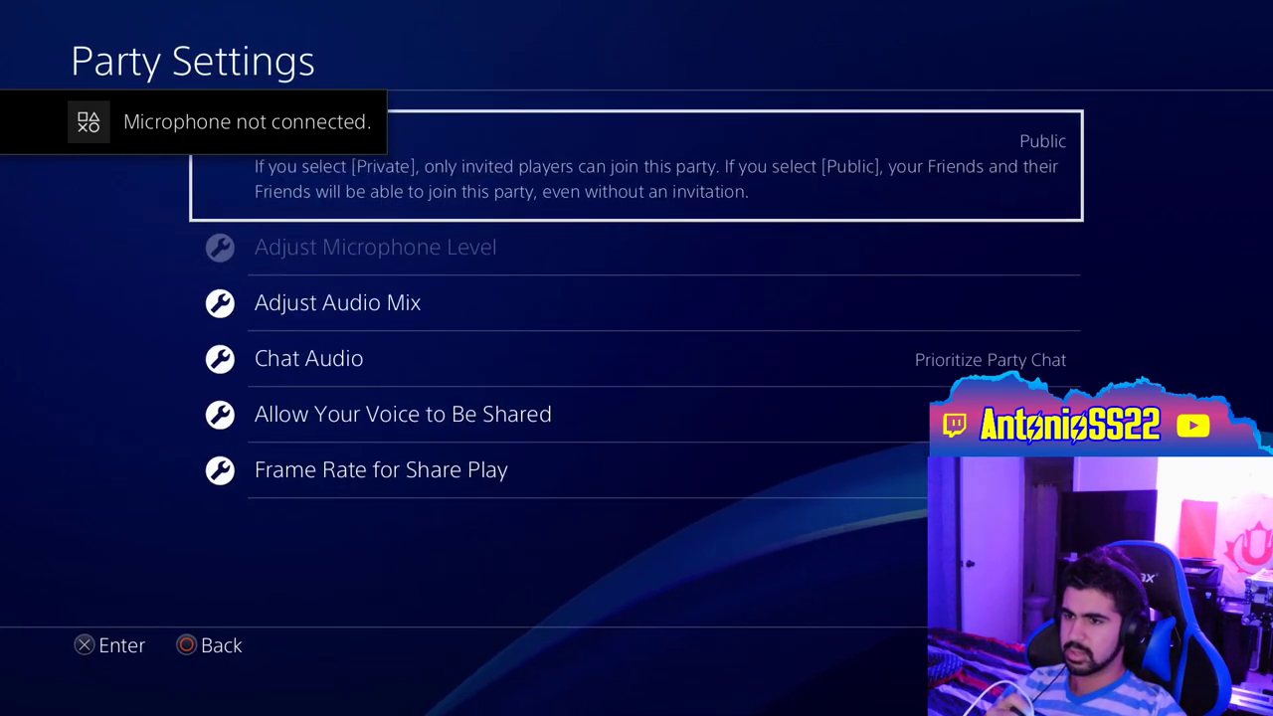
{"action": "key", "text": "Up"}
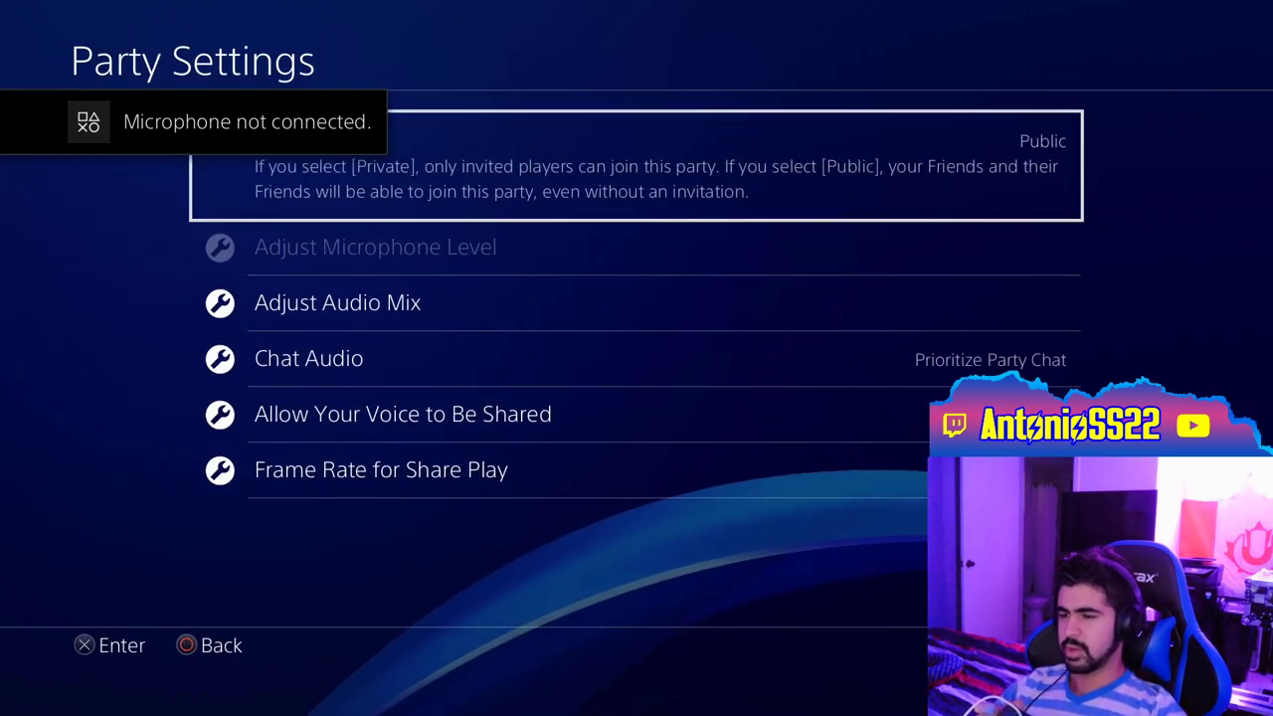
{"action": "key", "text": "Down"}
{"action": "key", "text": "Down"}
{"action": "key", "text": "Down"}
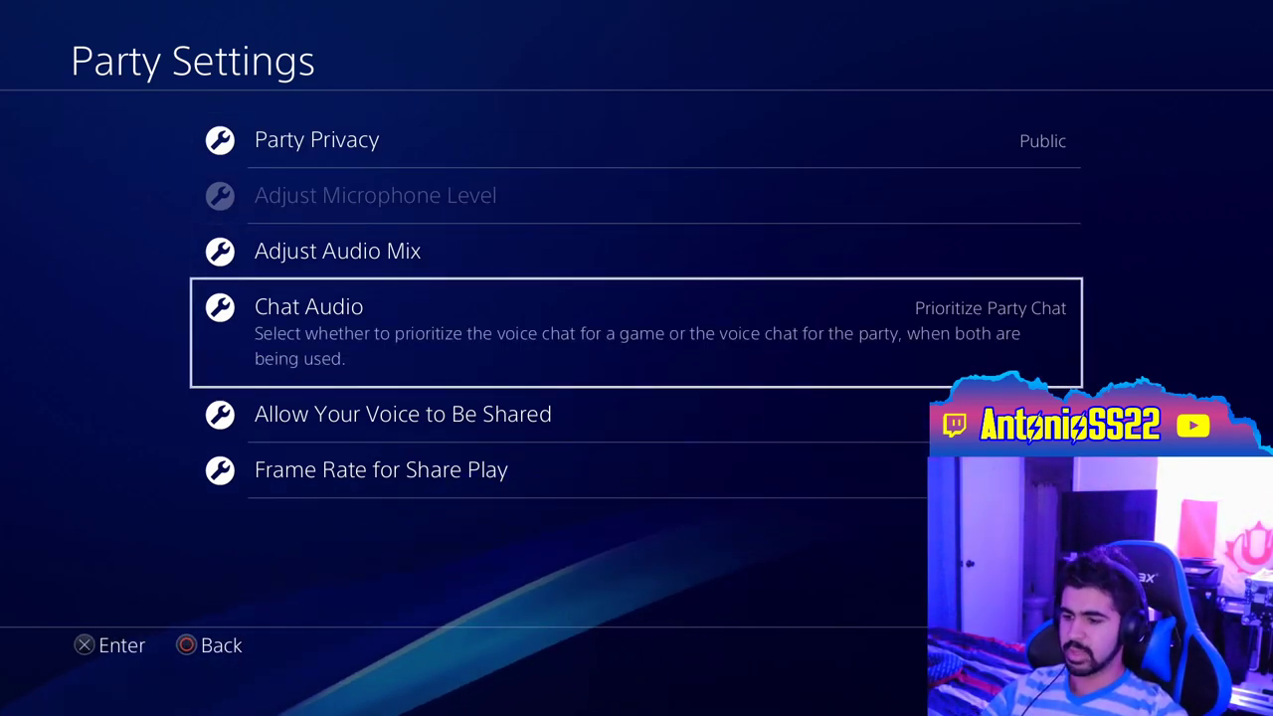
Step: Switch to the PS4 Remote Play window to use the PC's microphone for the console, and return to the captured screen
{"action": "key", "text": "alt+Tab"}
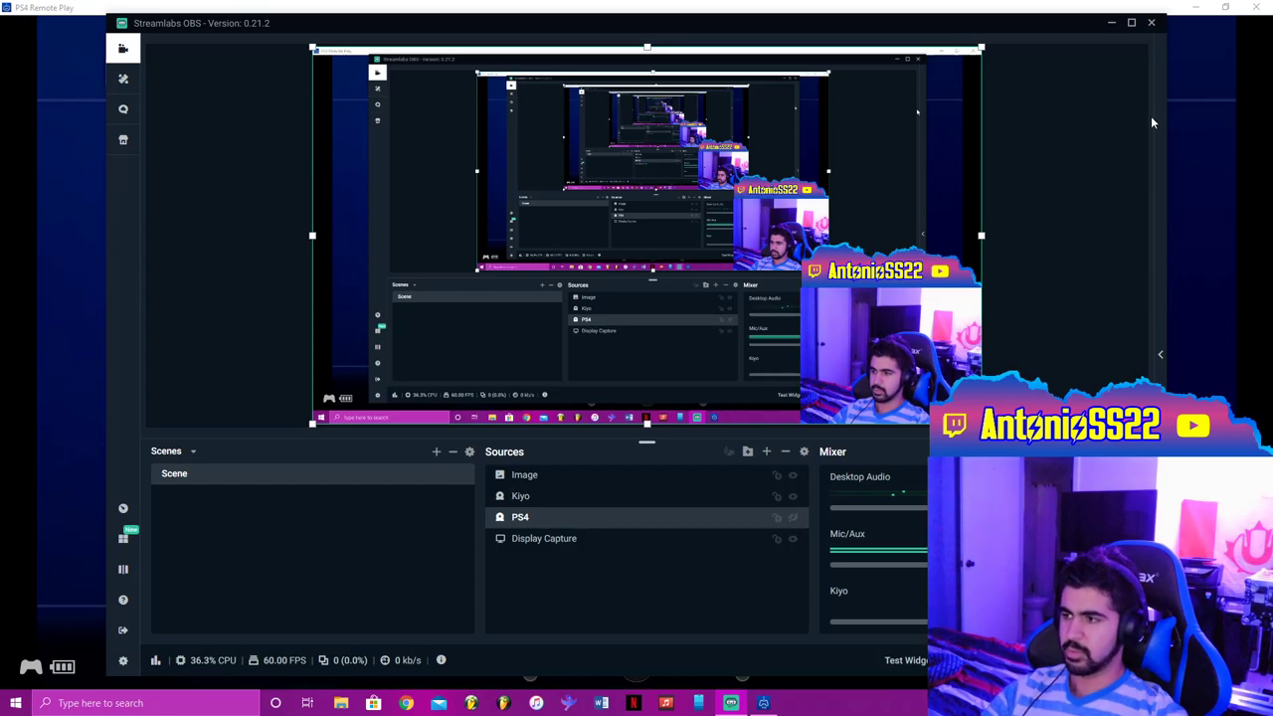
{"action": "key", "text": "alt+Tab"}
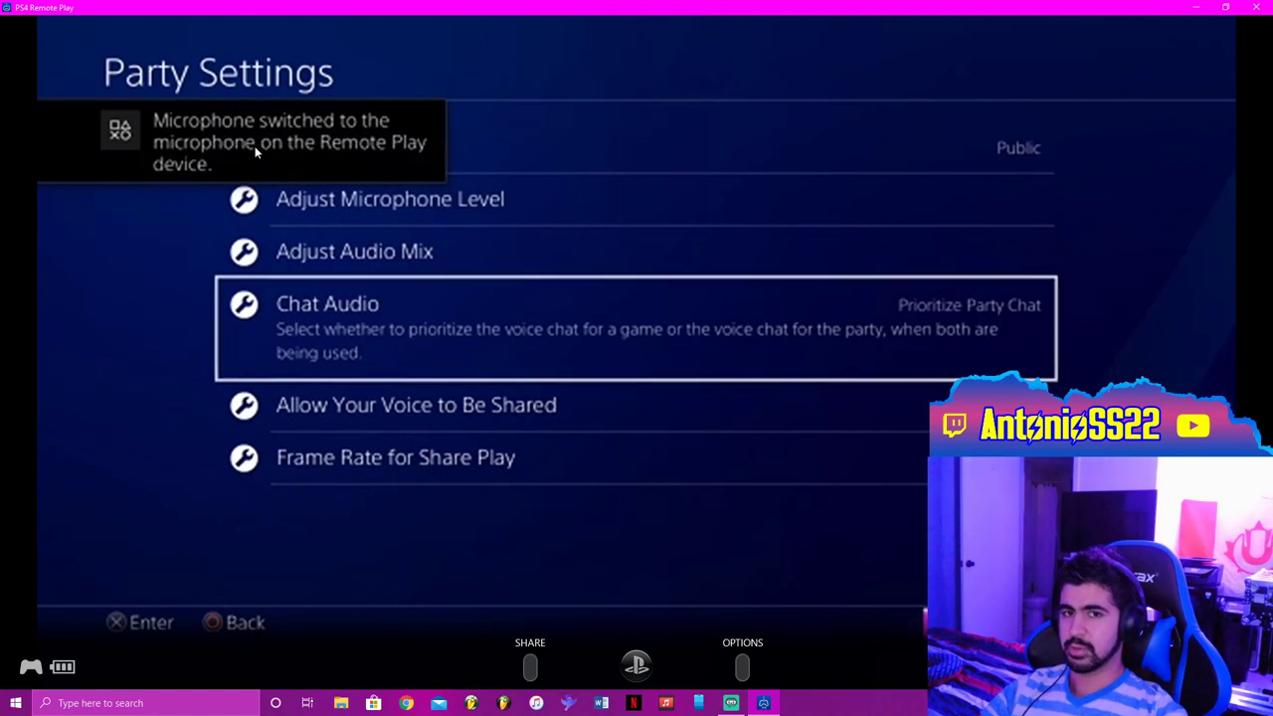
{"action": "left_click", "coordinate": [732, 703]}
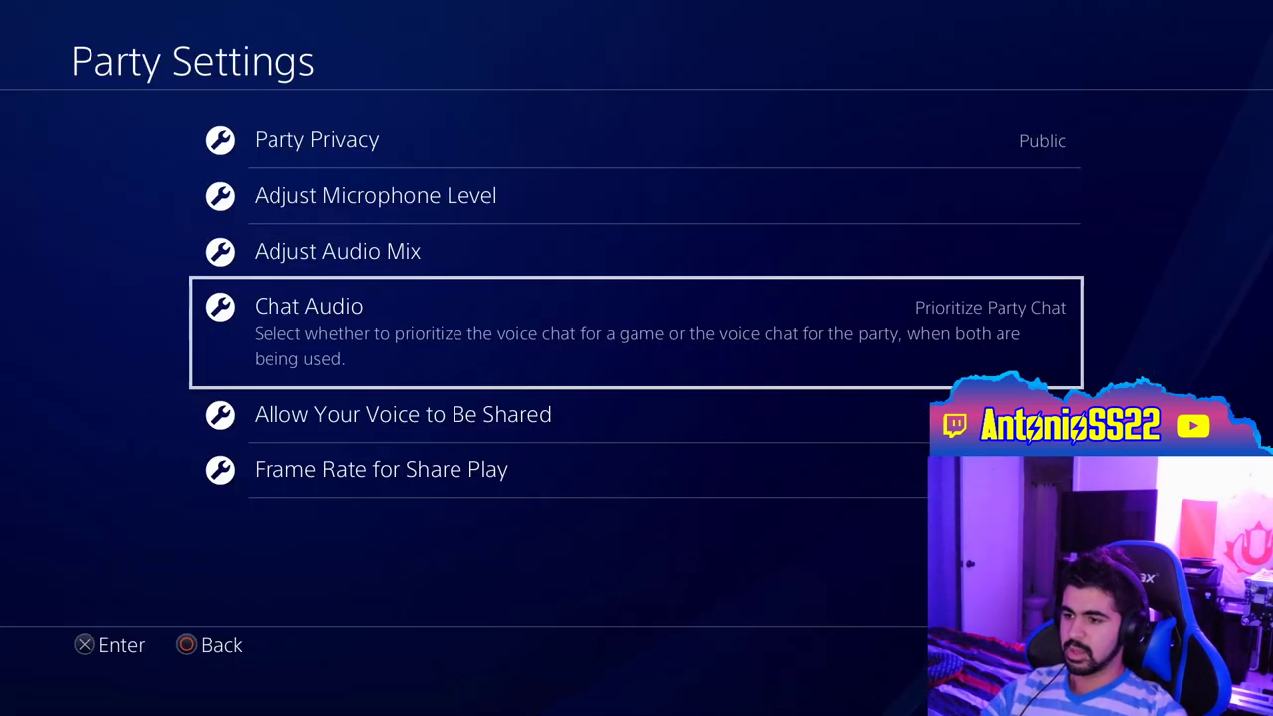
Step: Open the microphone level adjustment in the party settings to check the input volume
{"action": "key", "text": "Up"}
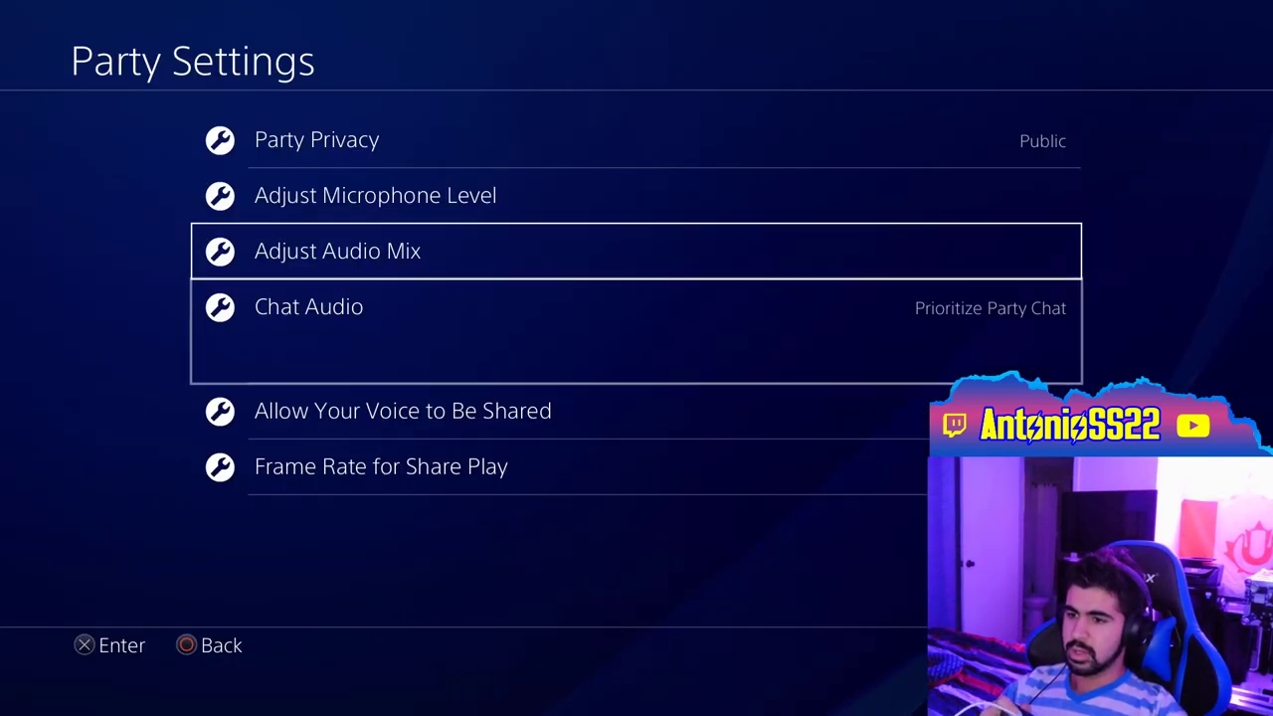
{"action": "key", "text": "Up"}
{"action": "key", "text": "Return"}
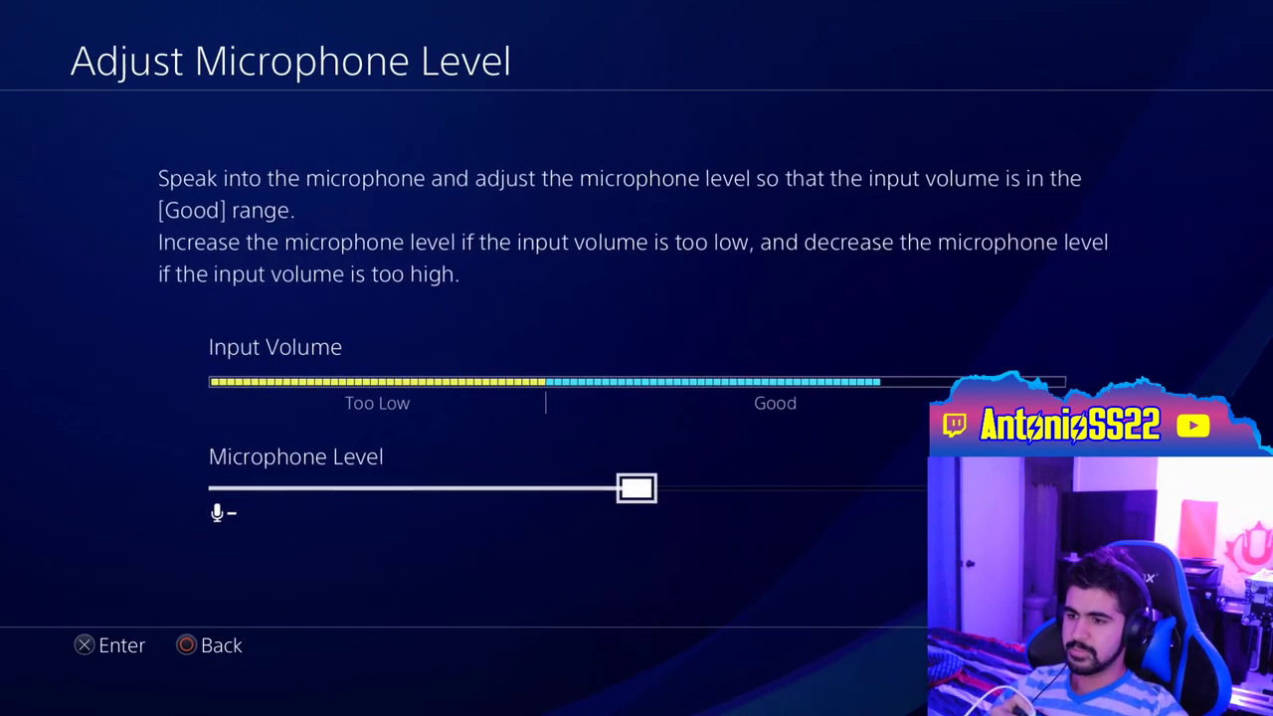